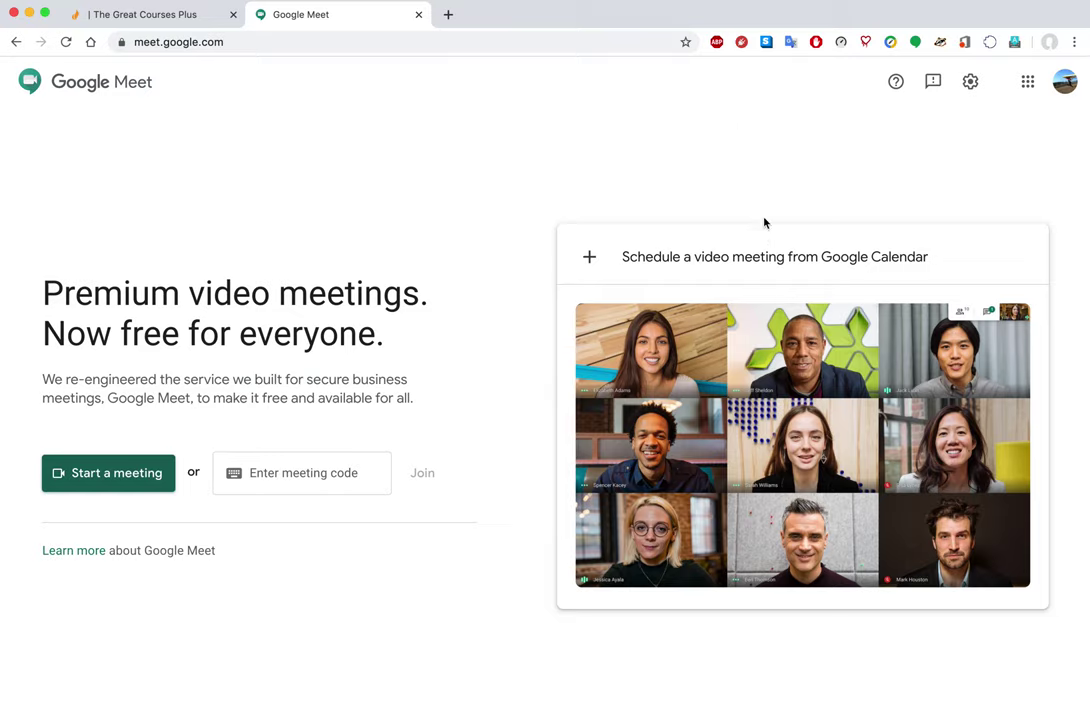
Step: Create a Google Calendar event draft with a Meet link, then return to Meet's home page
click(760, 262)
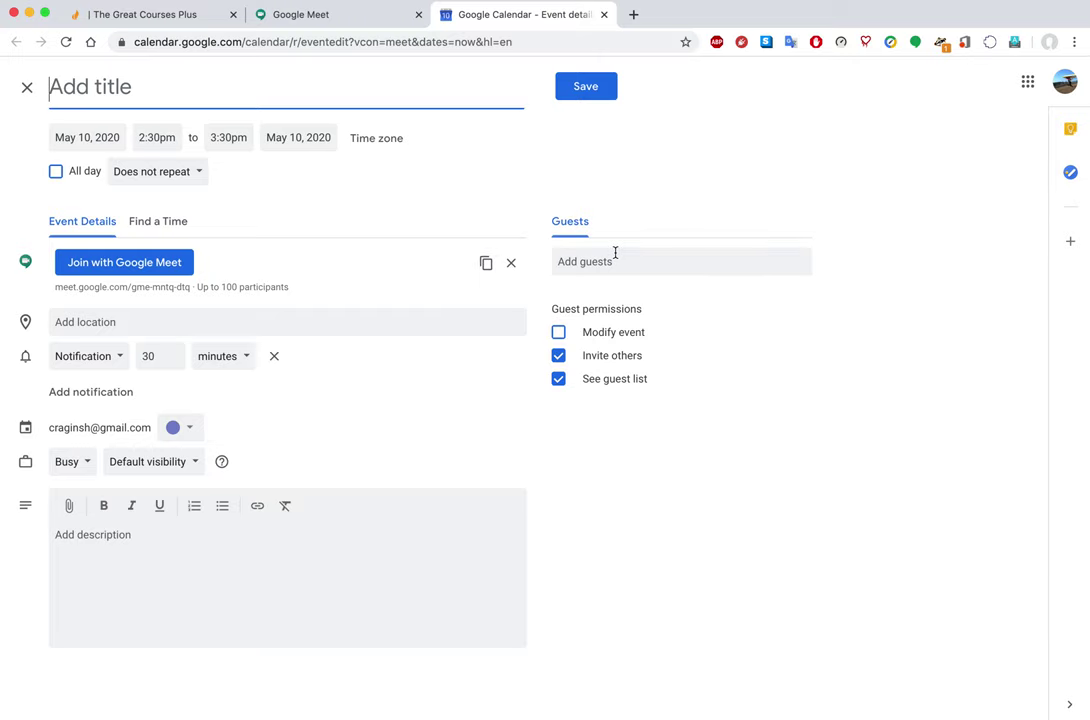
click(355, 23)
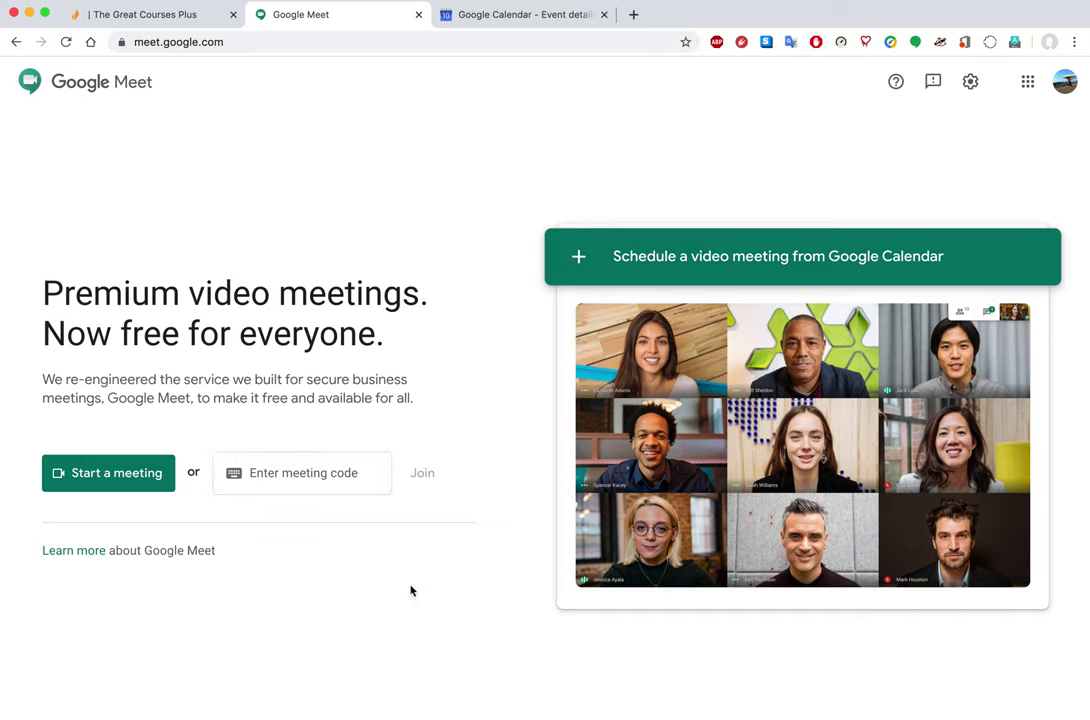
click(144, 479)
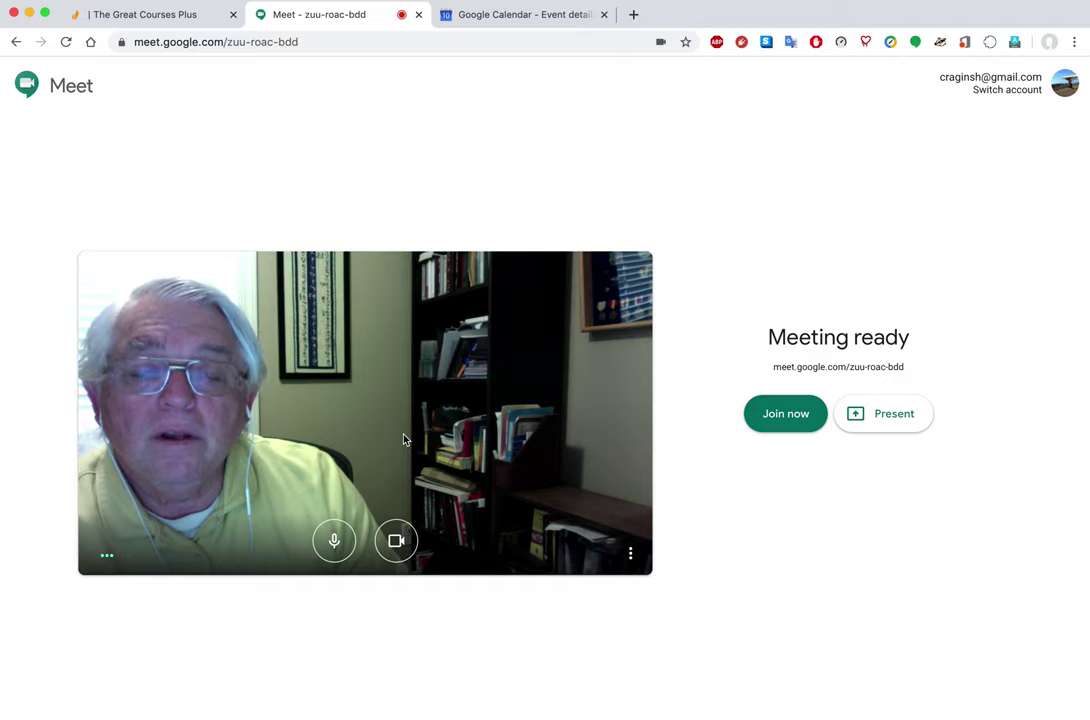
Step: Join the new meeting and dismiss the Add others invite prompt
click(805, 416)
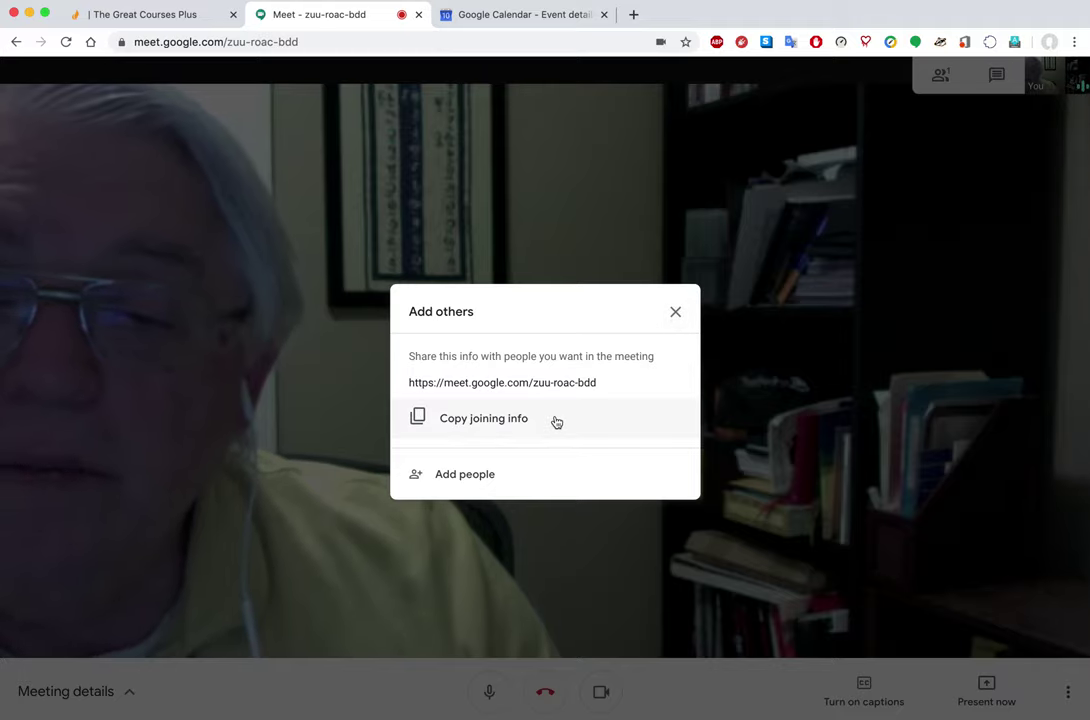
click(675, 311)
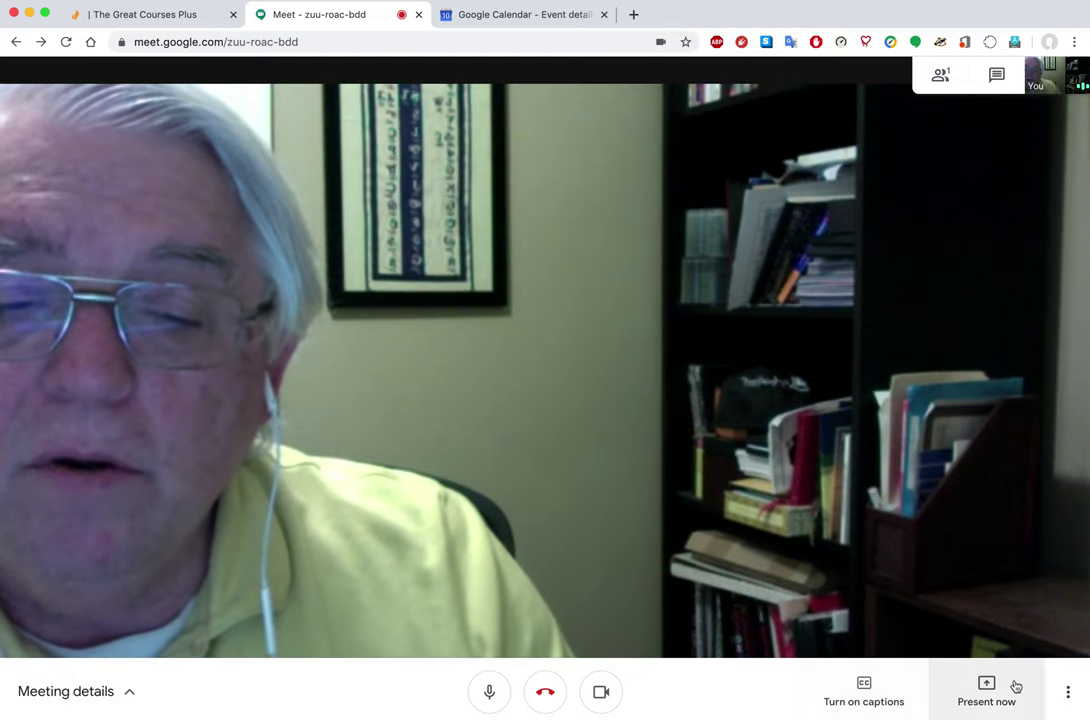
click(121, 700)
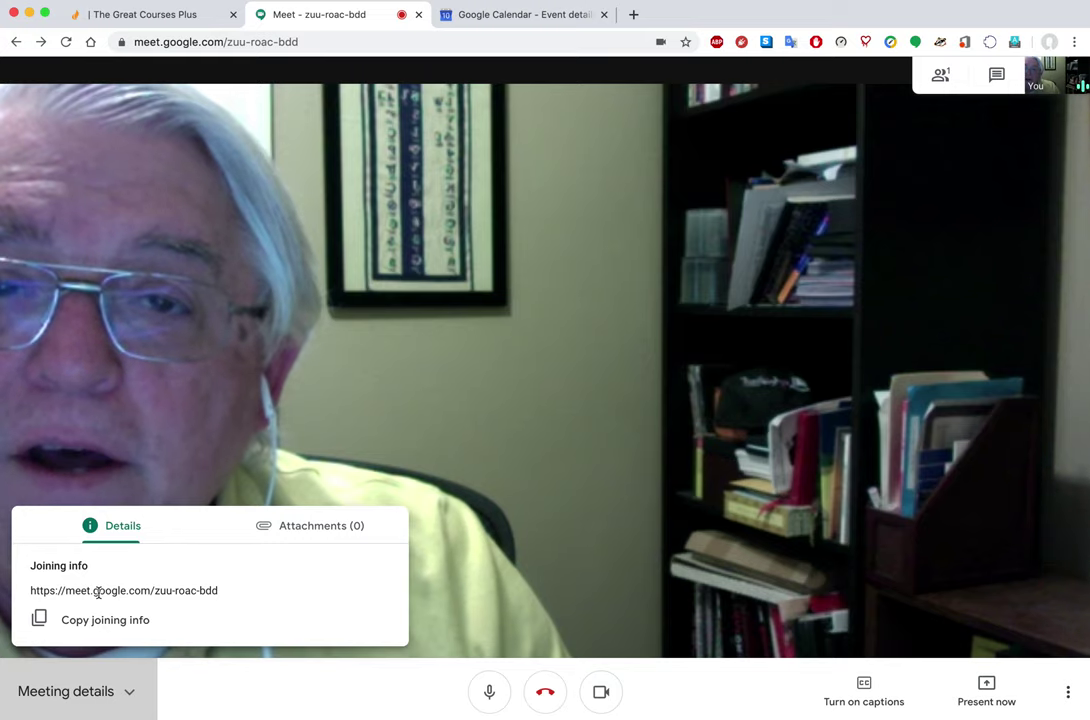
click(330, 529)
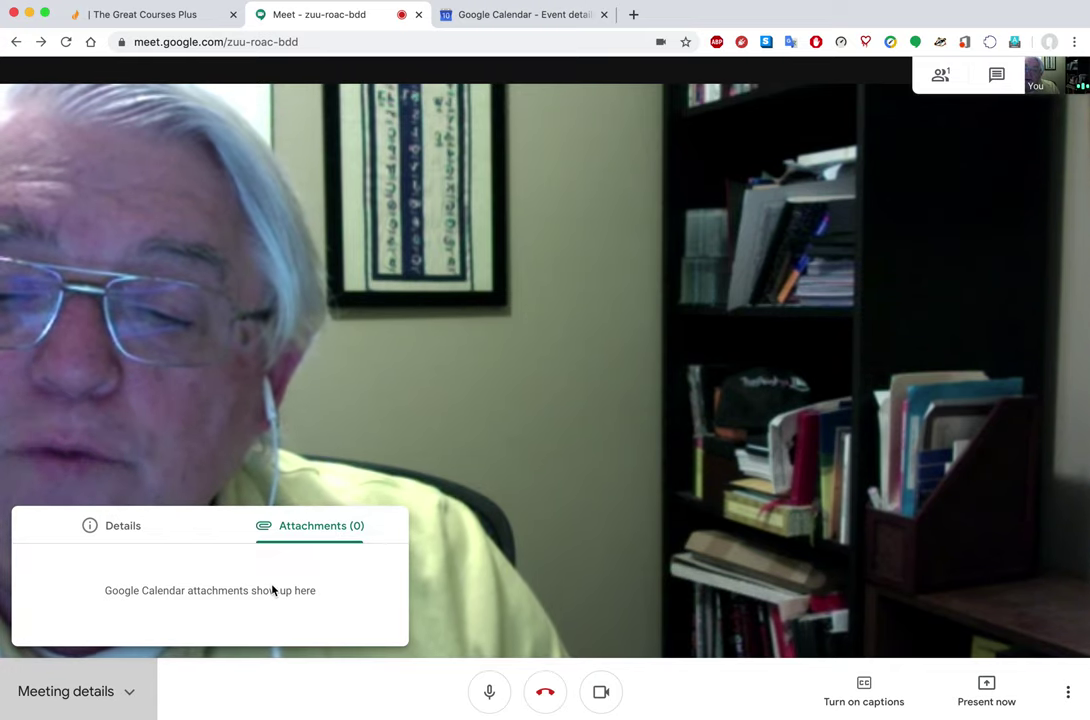
click(369, 698)
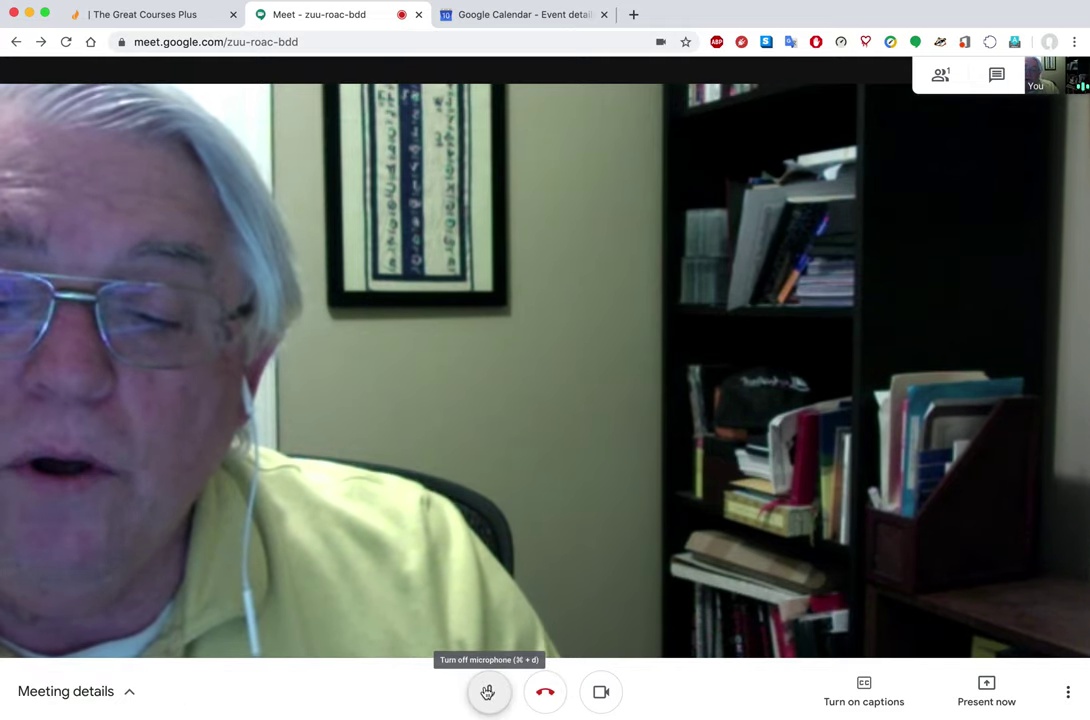
click(603, 693)
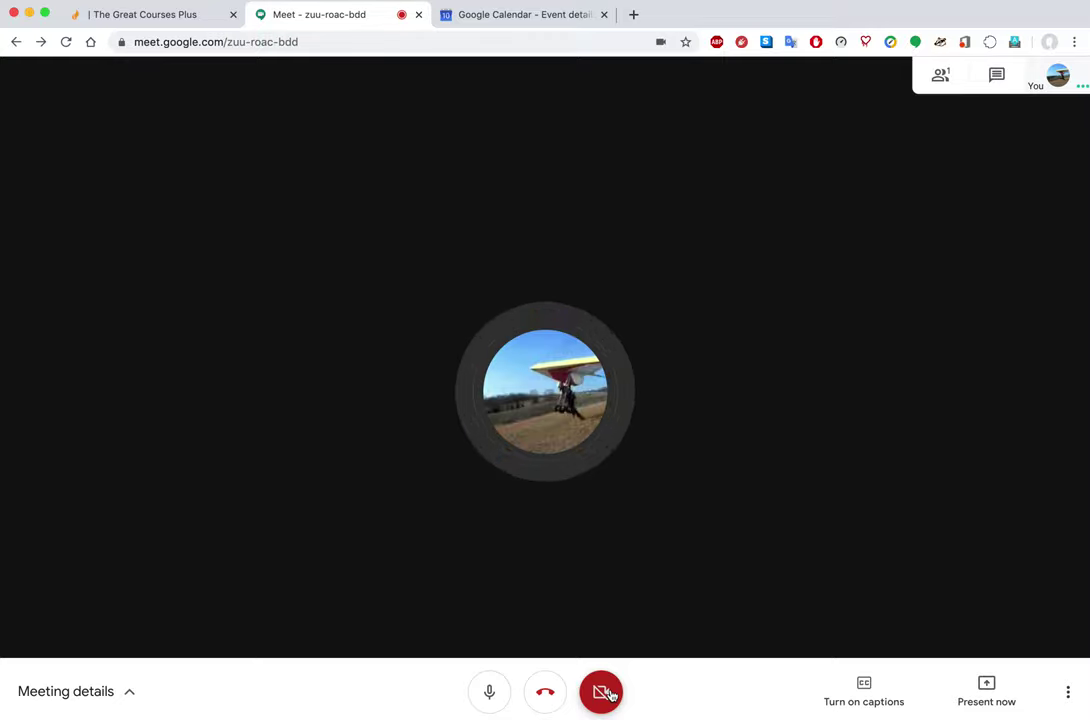
click(605, 693)
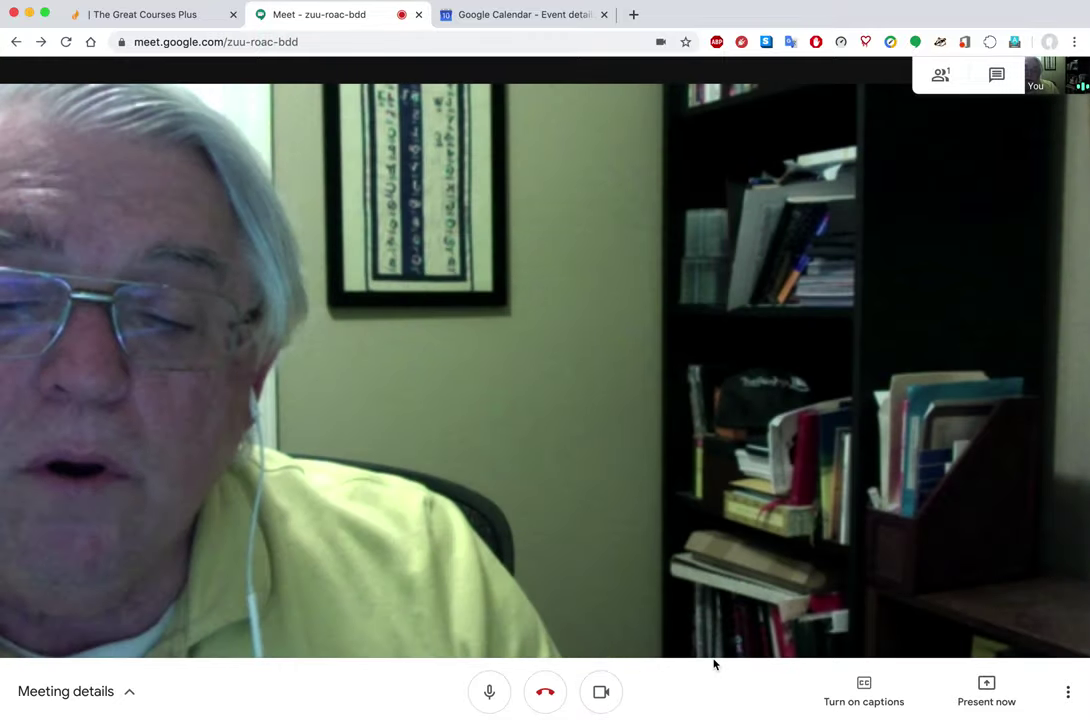
click(864, 690)
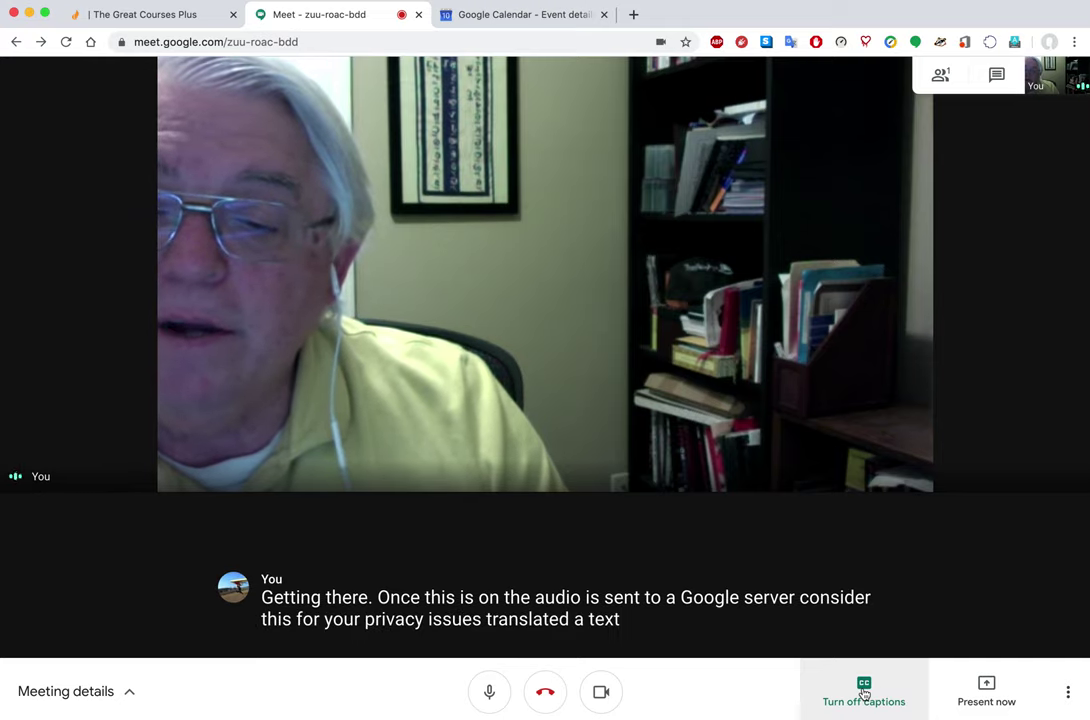
click(865, 692)
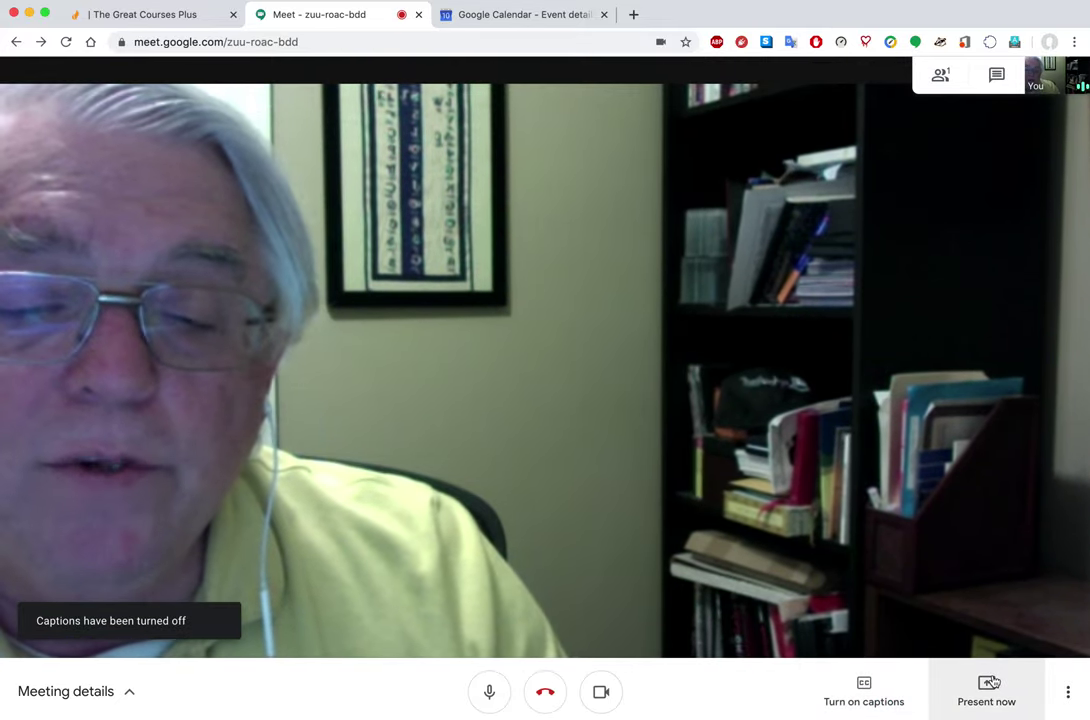
Step: Present the 'Google Calendar - Event details' browser tab to everyone in the meeting
click(990, 684)
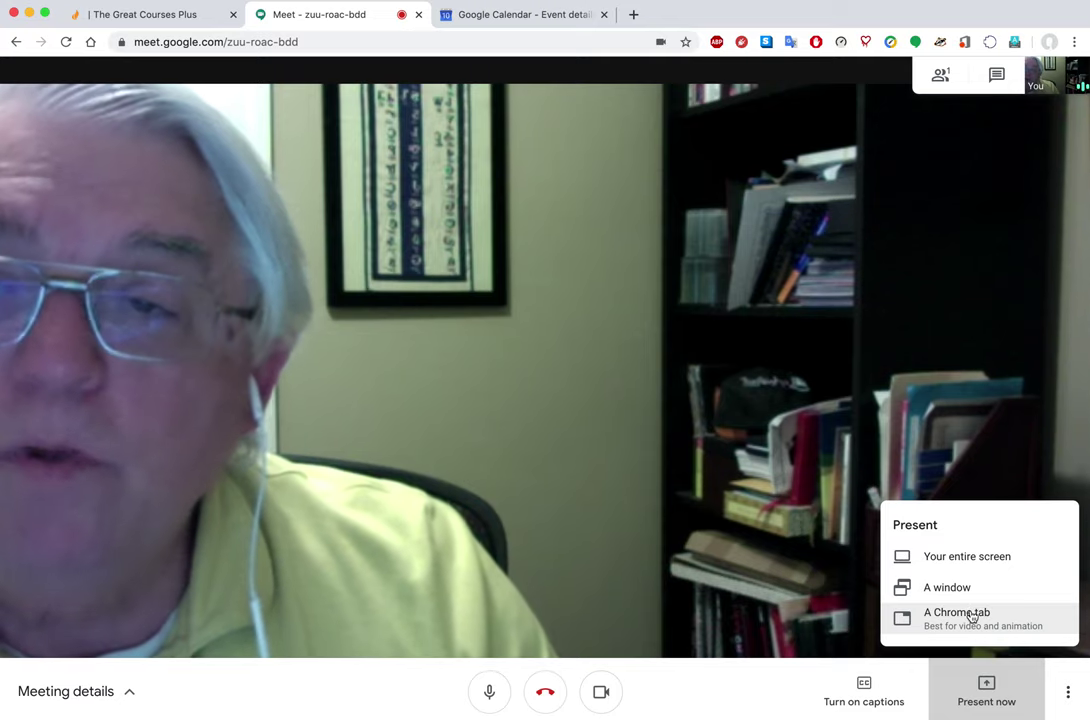
click(971, 617)
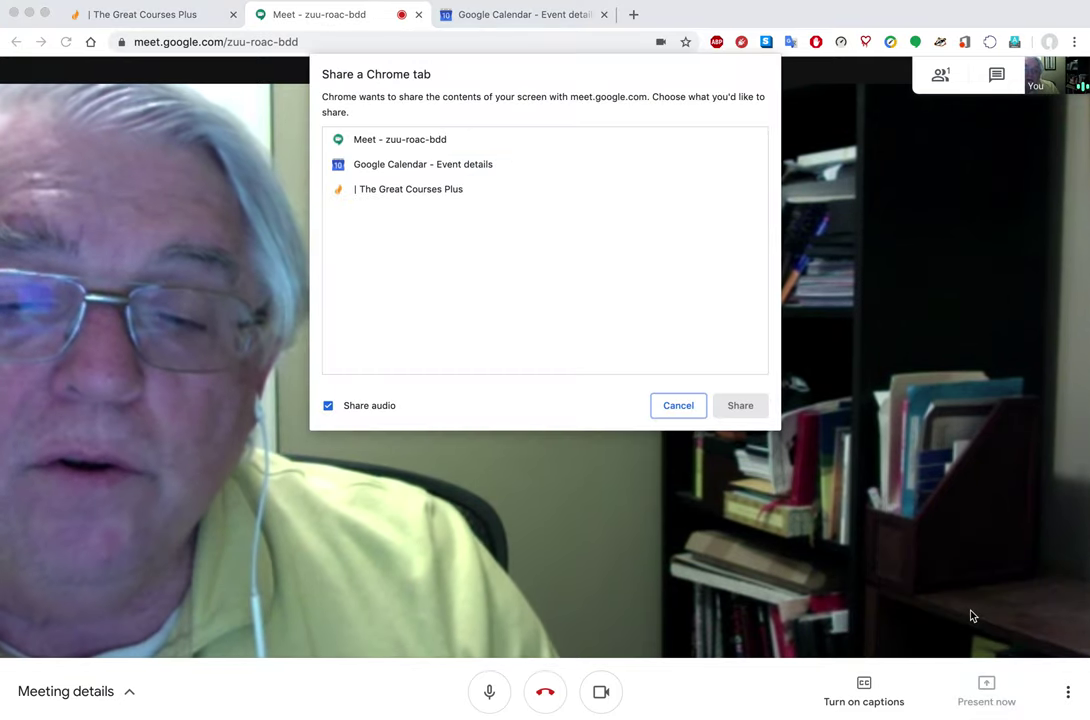
click(472, 171)
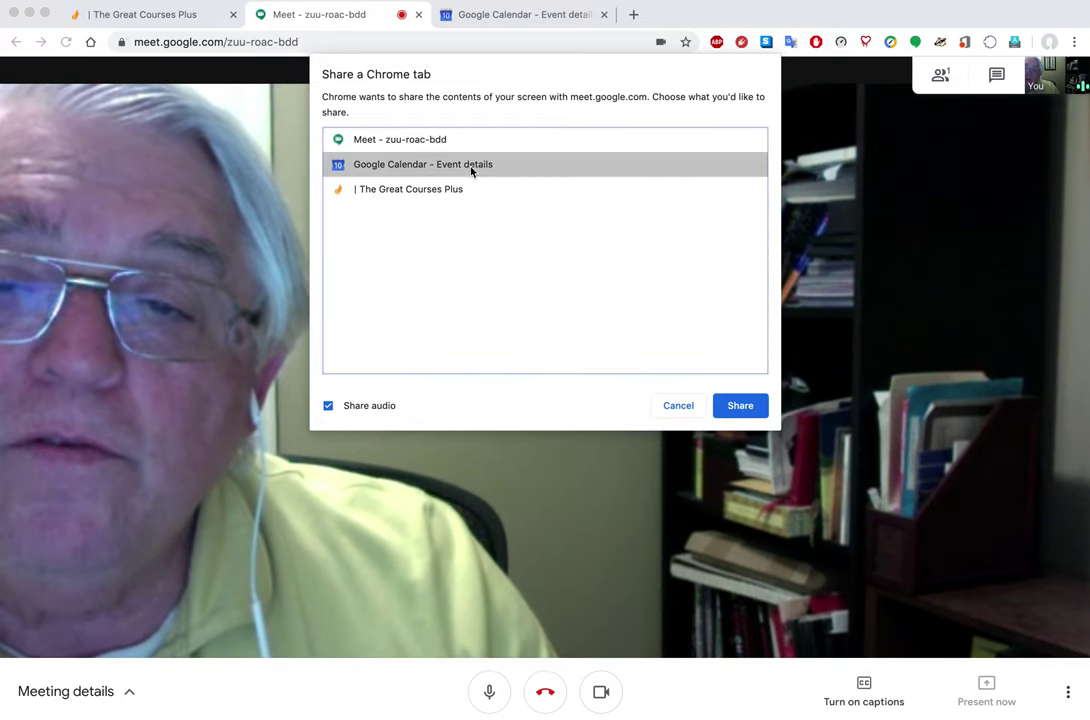
click(744, 413)
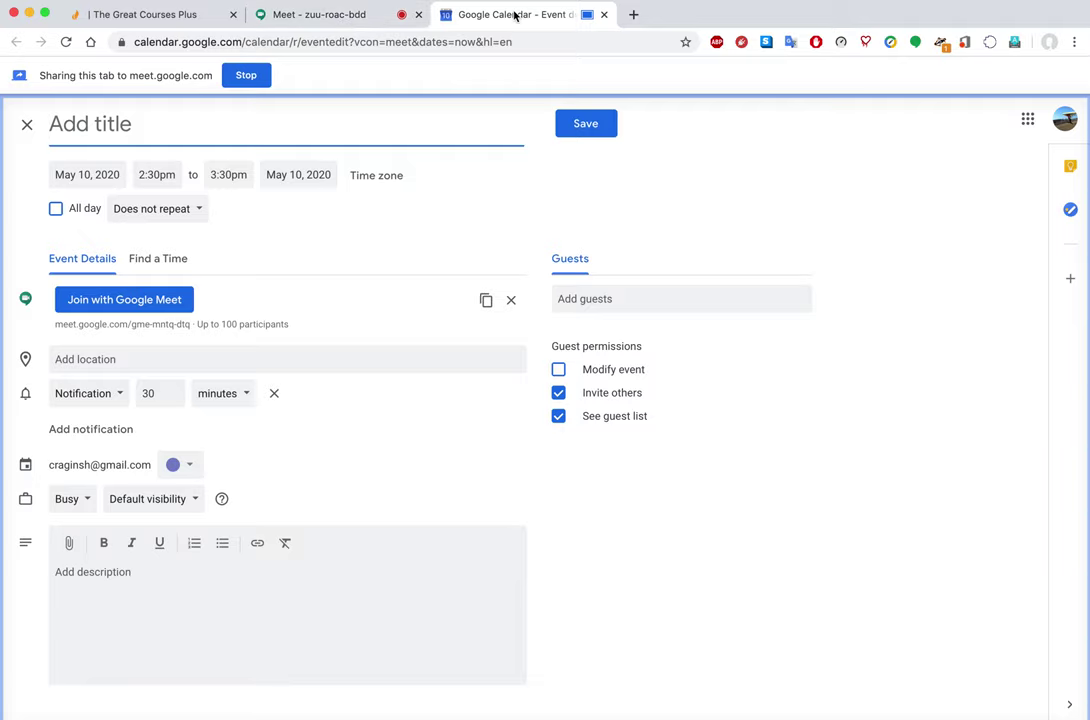
Step: Back in the meeting tab, stop presenting the Calendar tab and bring up the layout choices
click(330, 18)
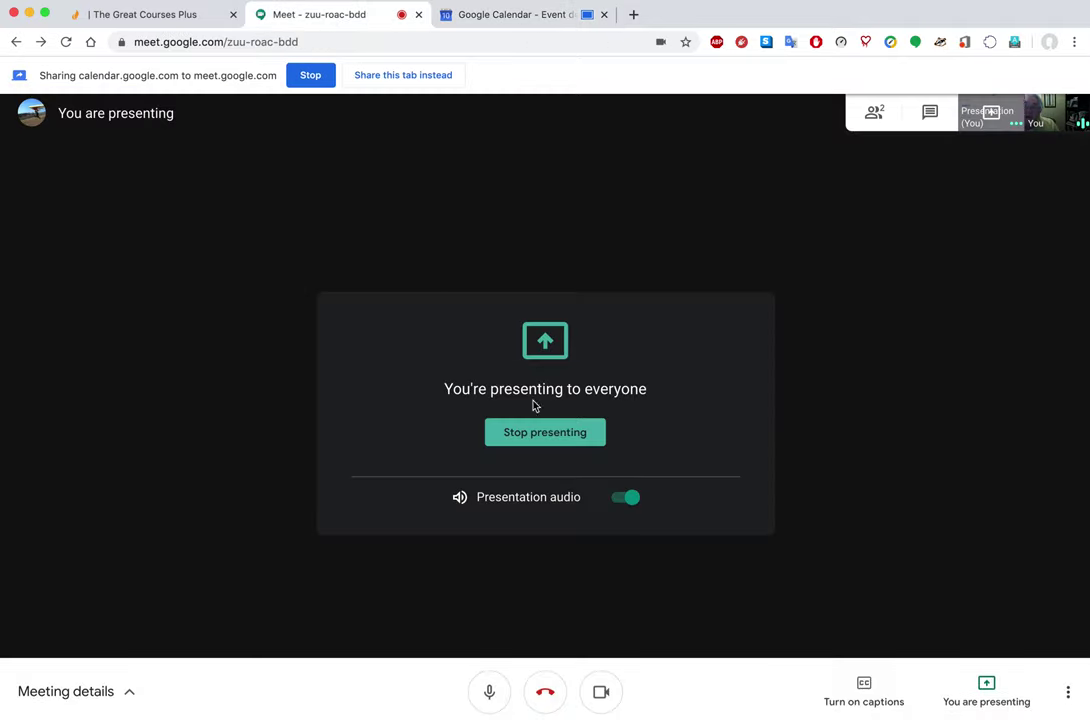
click(547, 433)
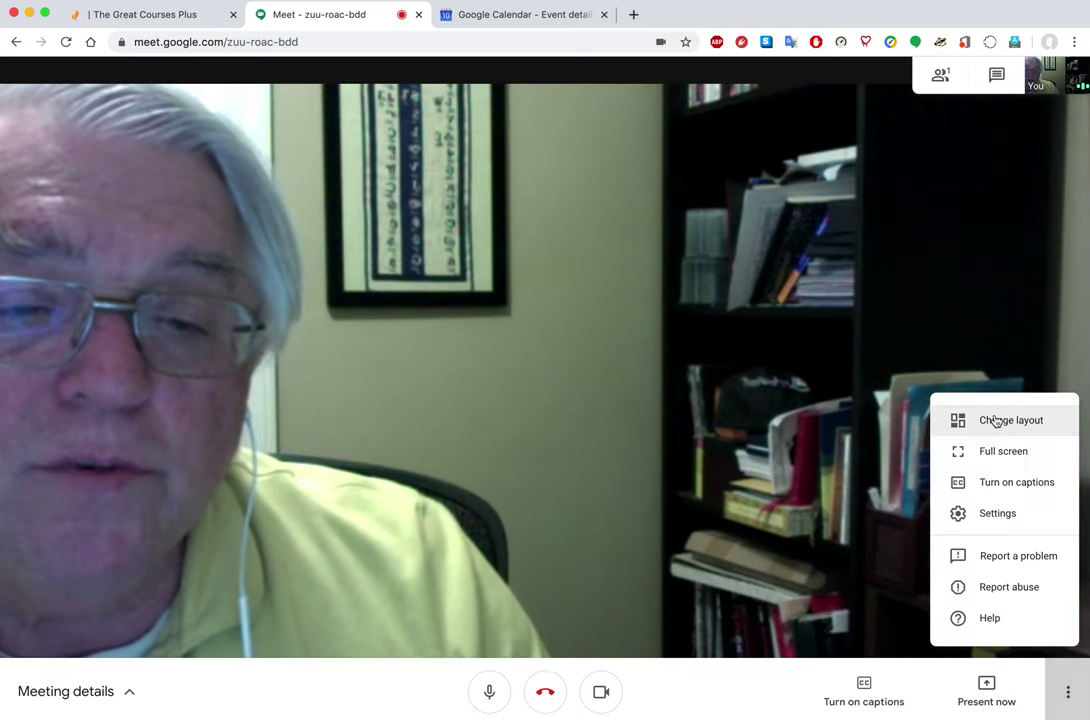
click(993, 428)
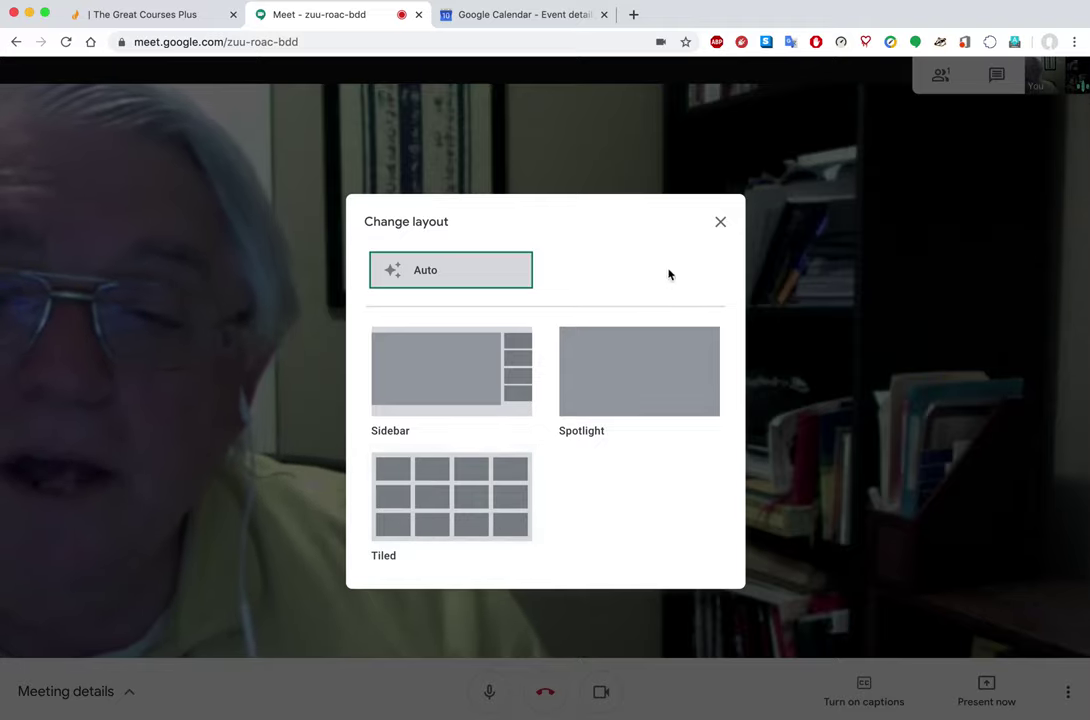
click(720, 222)
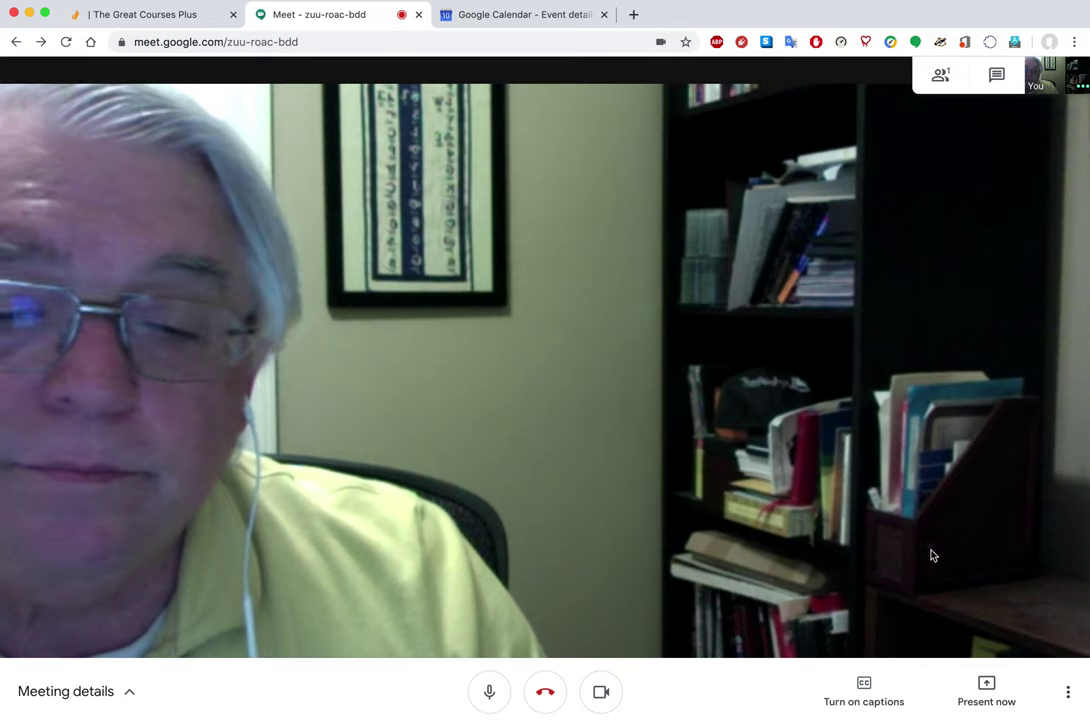
click(1068, 693)
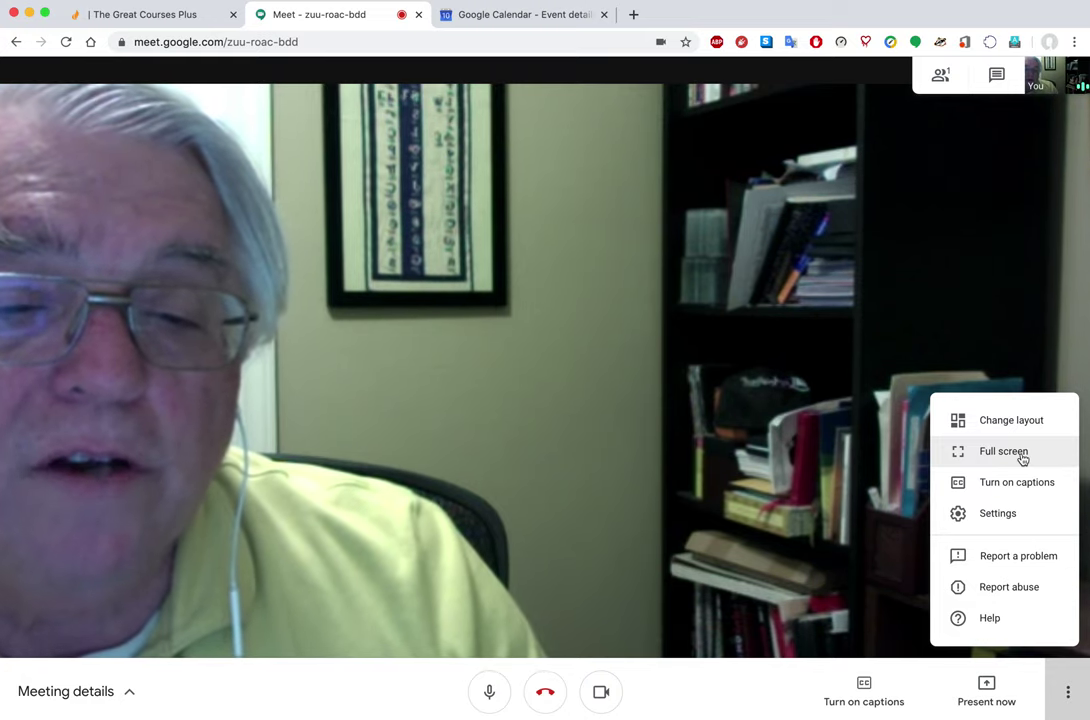
click(998, 515)
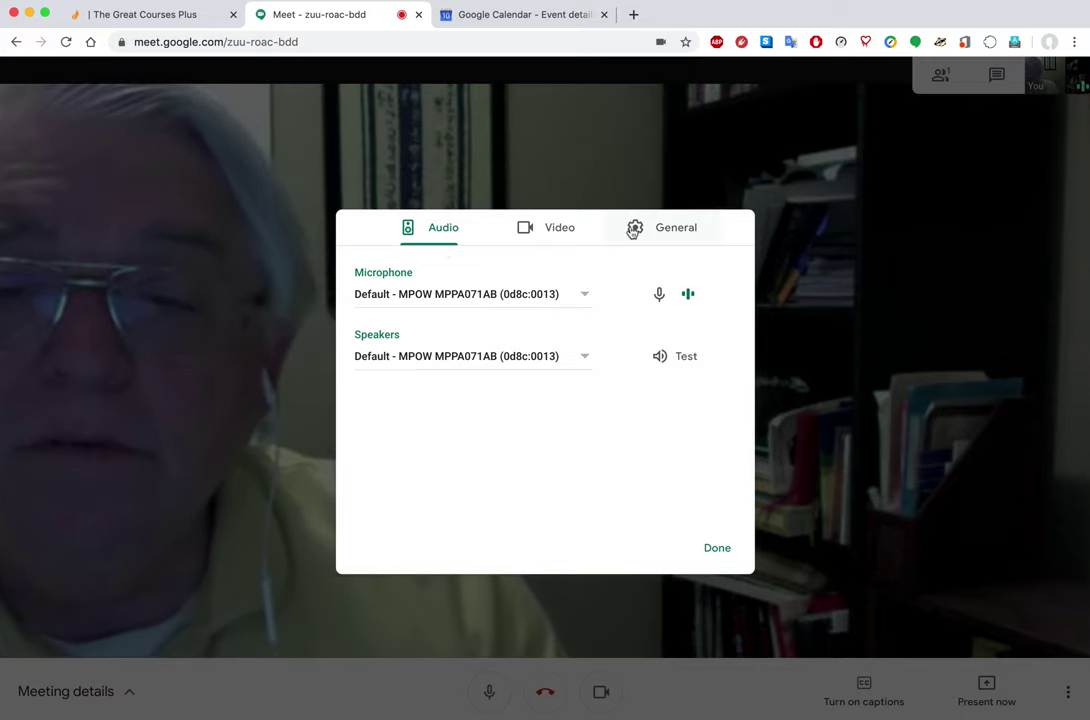
Step: Keep the default MPOW MPPA071AB headset as microphone and review the speaker options
click(590, 299)
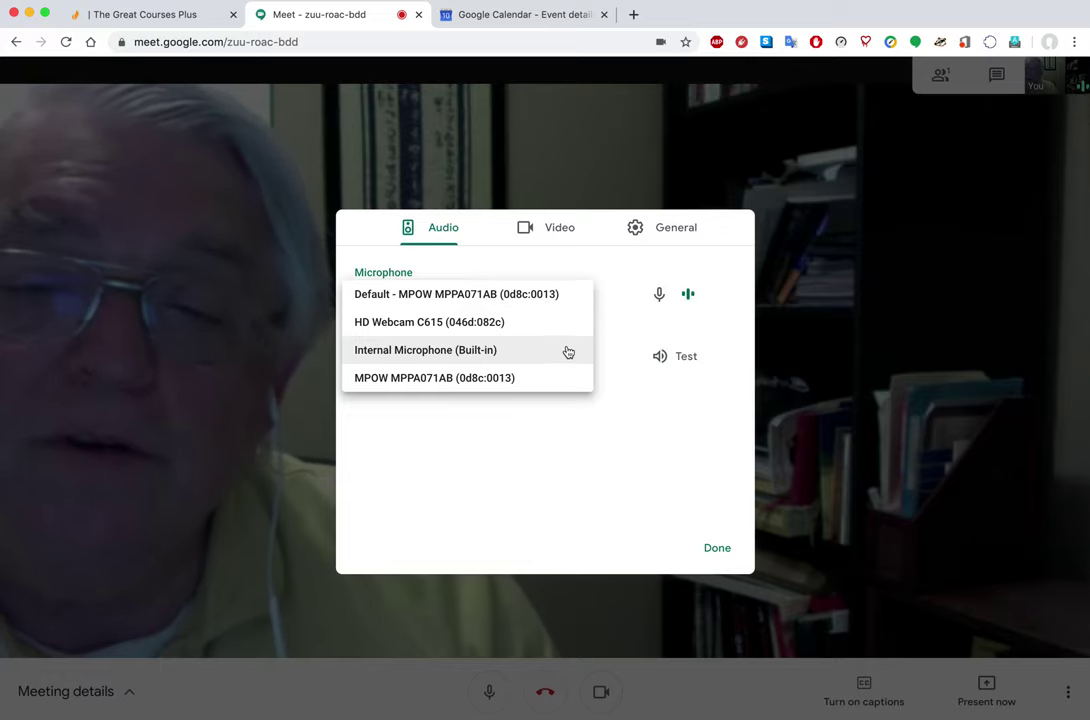
click(564, 248)
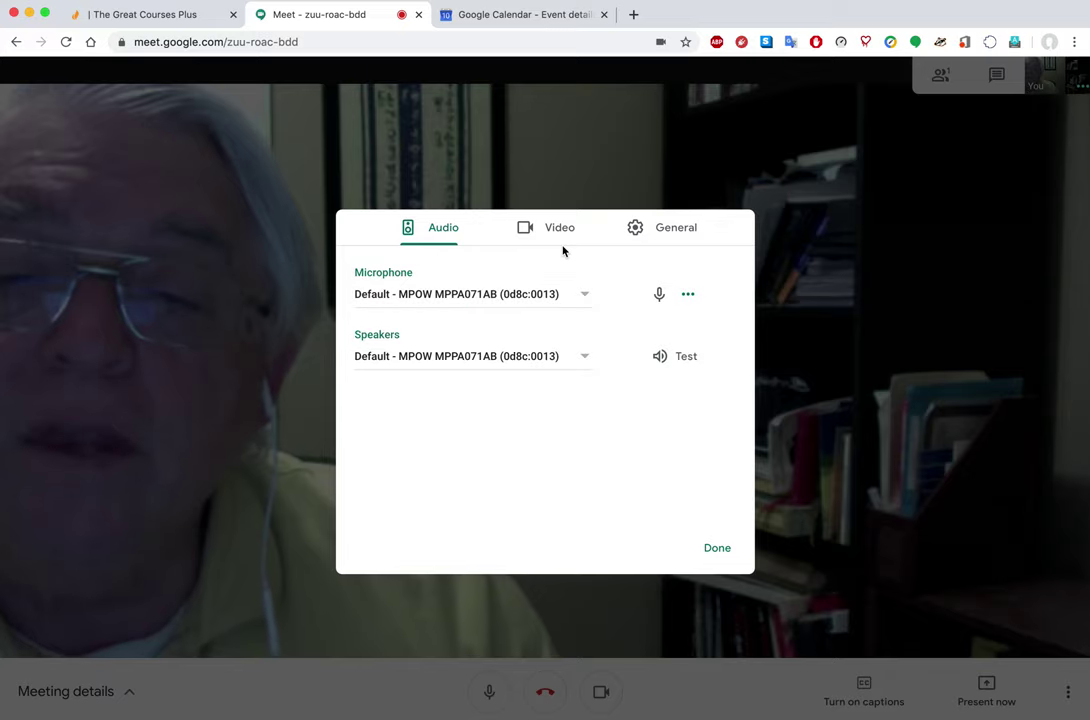
click(588, 359)
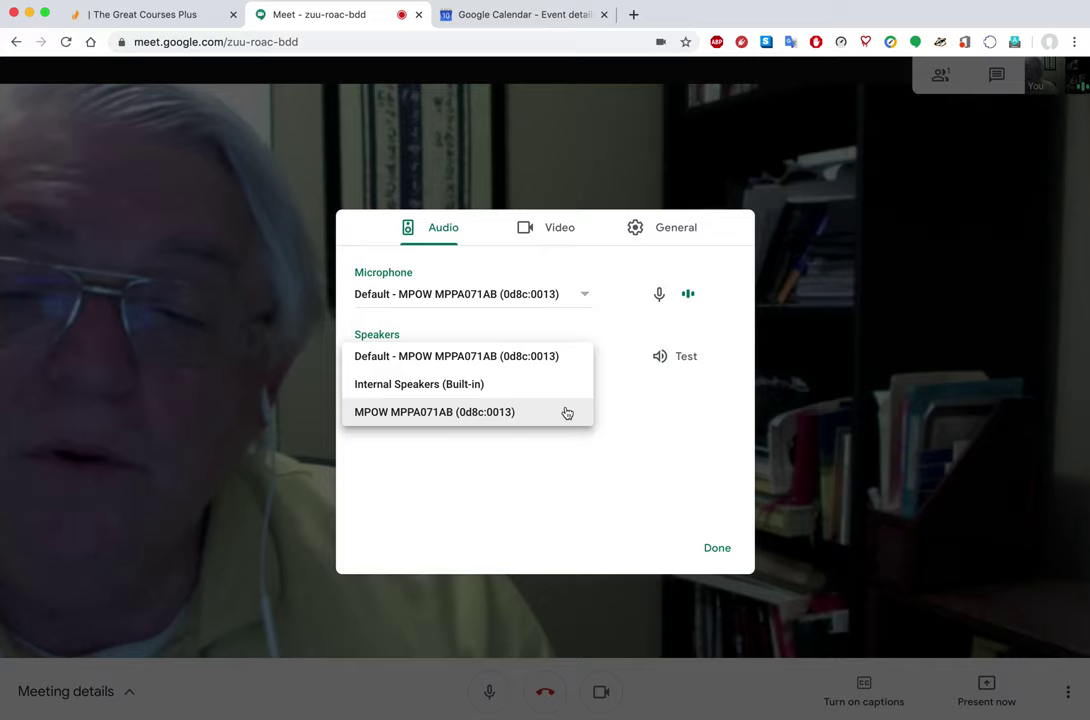
Step: In video settings, try the HD Webcam C615, then switch back to the FaceTime HD Camera
click(576, 233)
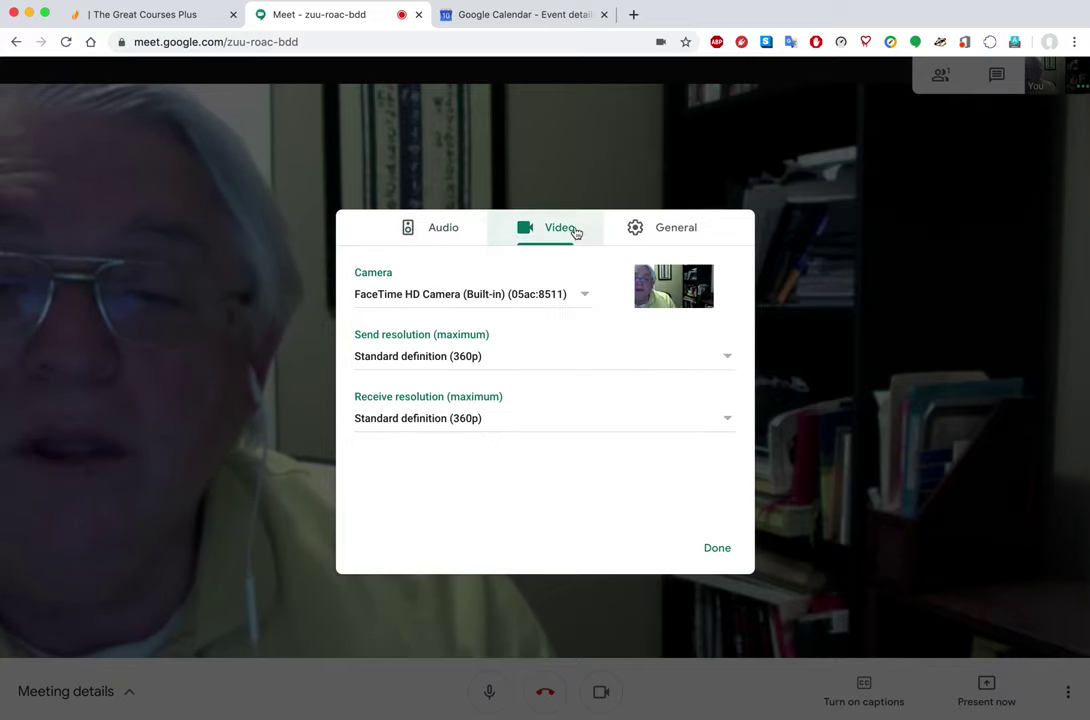
click(587, 300)
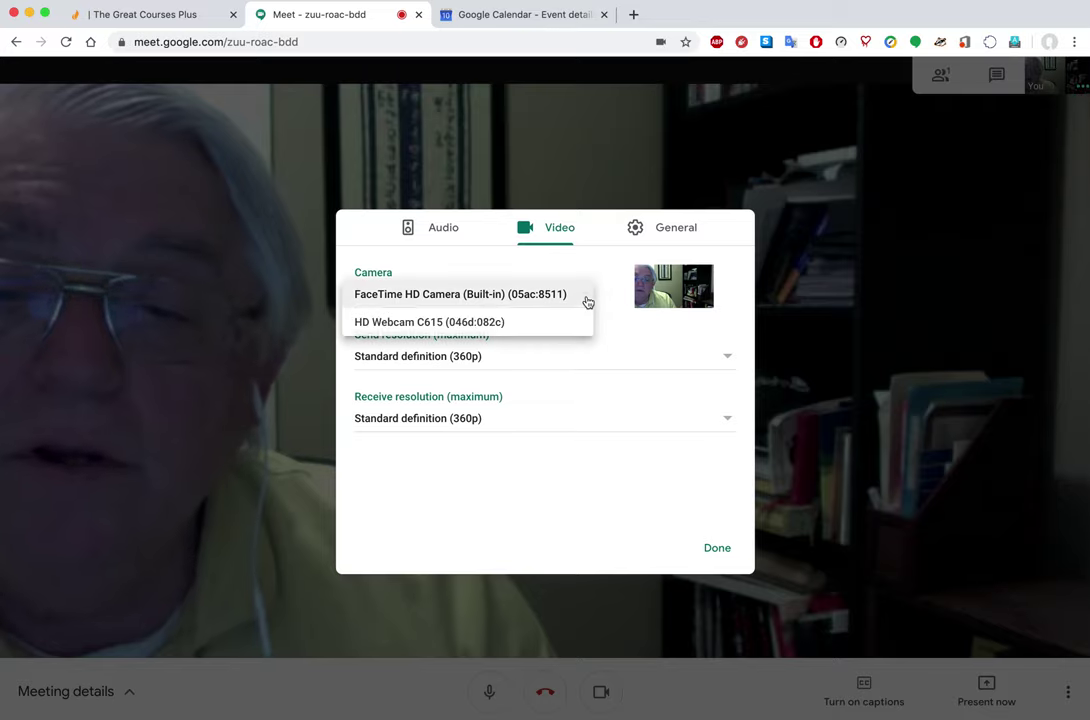
click(530, 325)
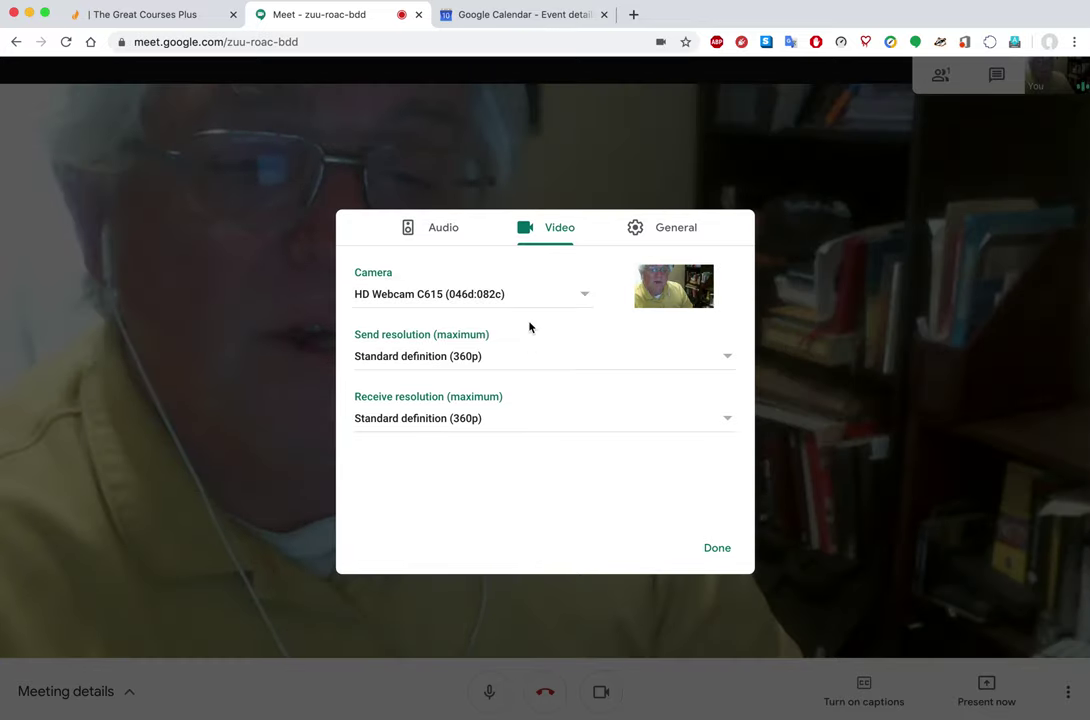
click(582, 298)
click(558, 270)
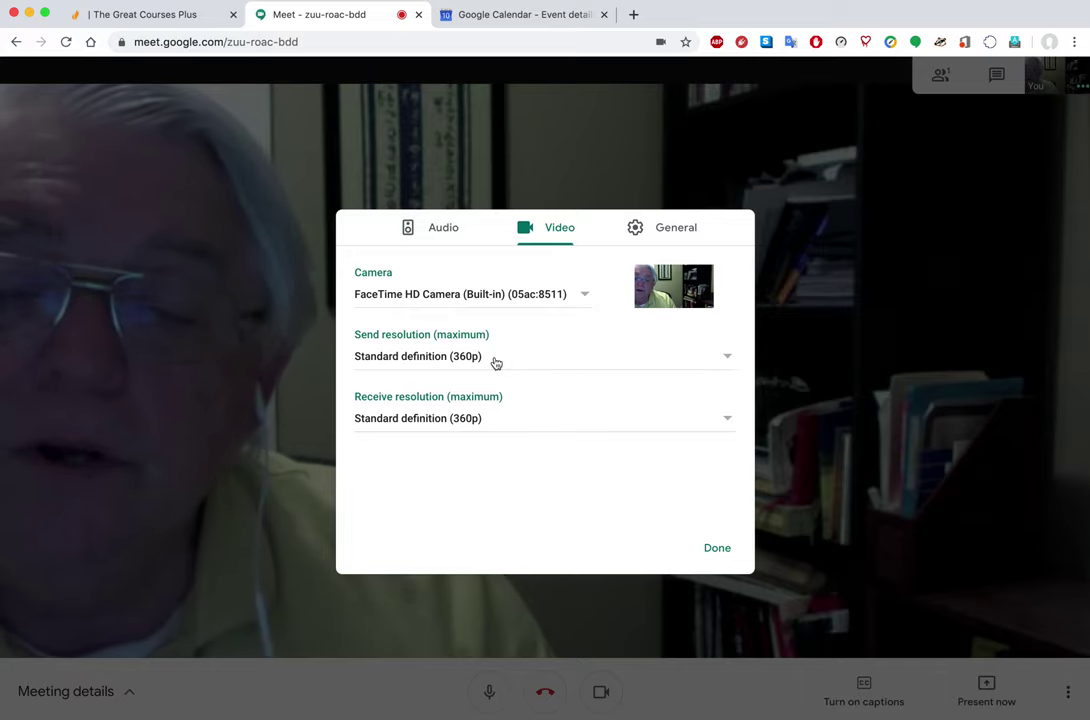
Step: Set both send and receive resolution to High definition (720p)
click(729, 359)
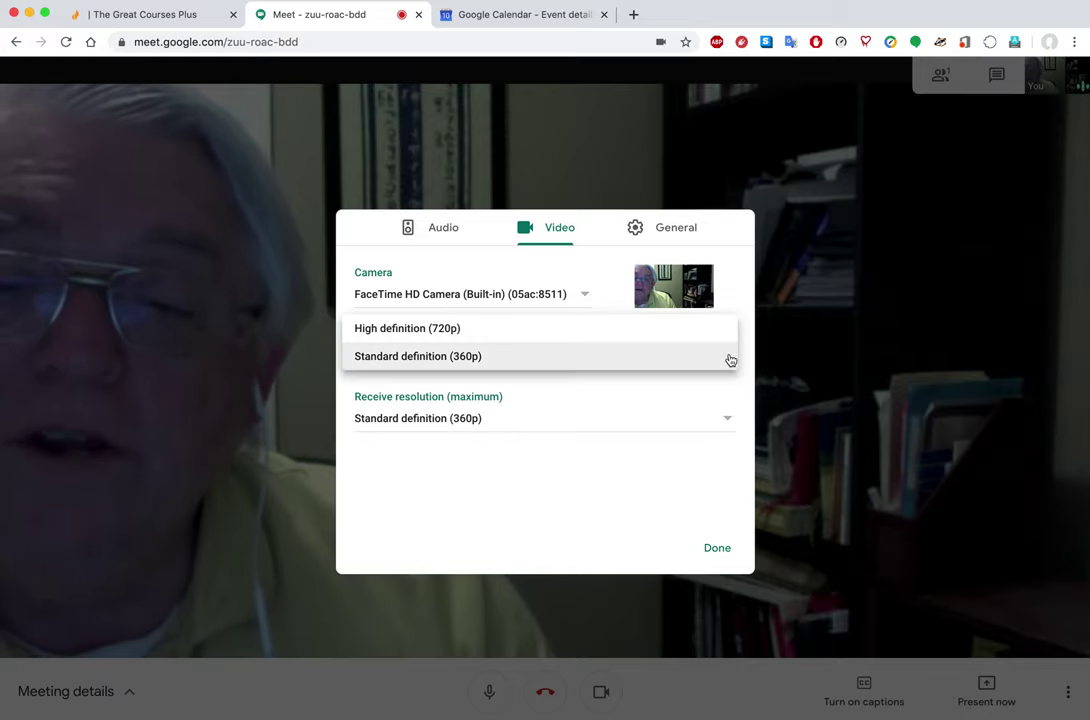
click(709, 329)
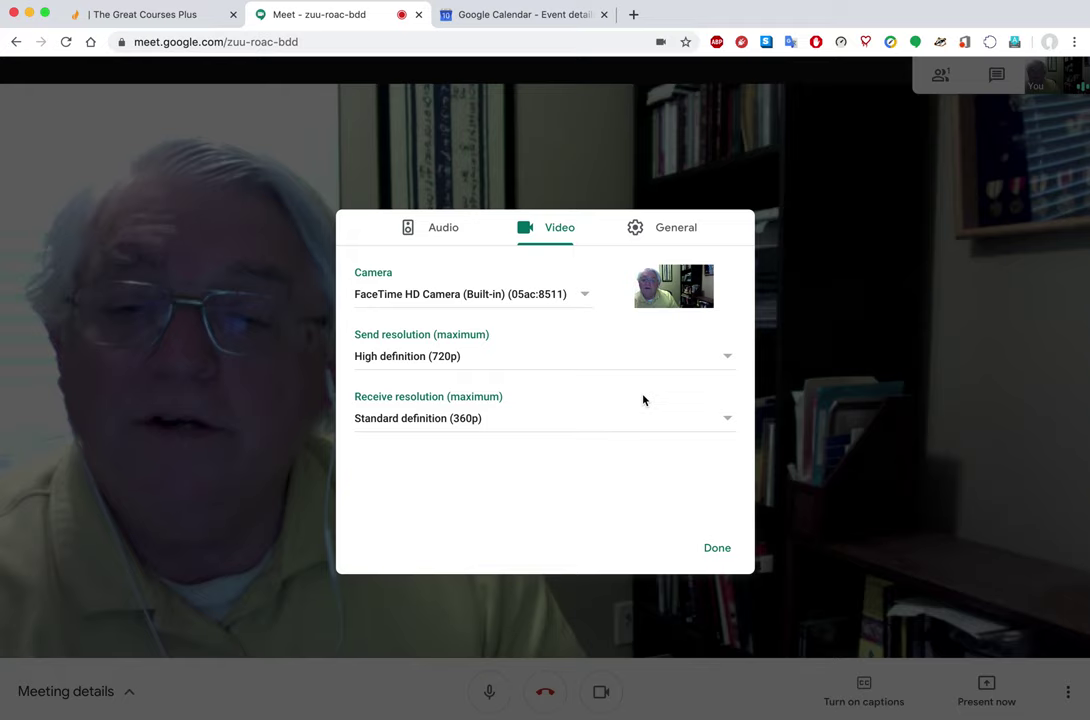
click(729, 420)
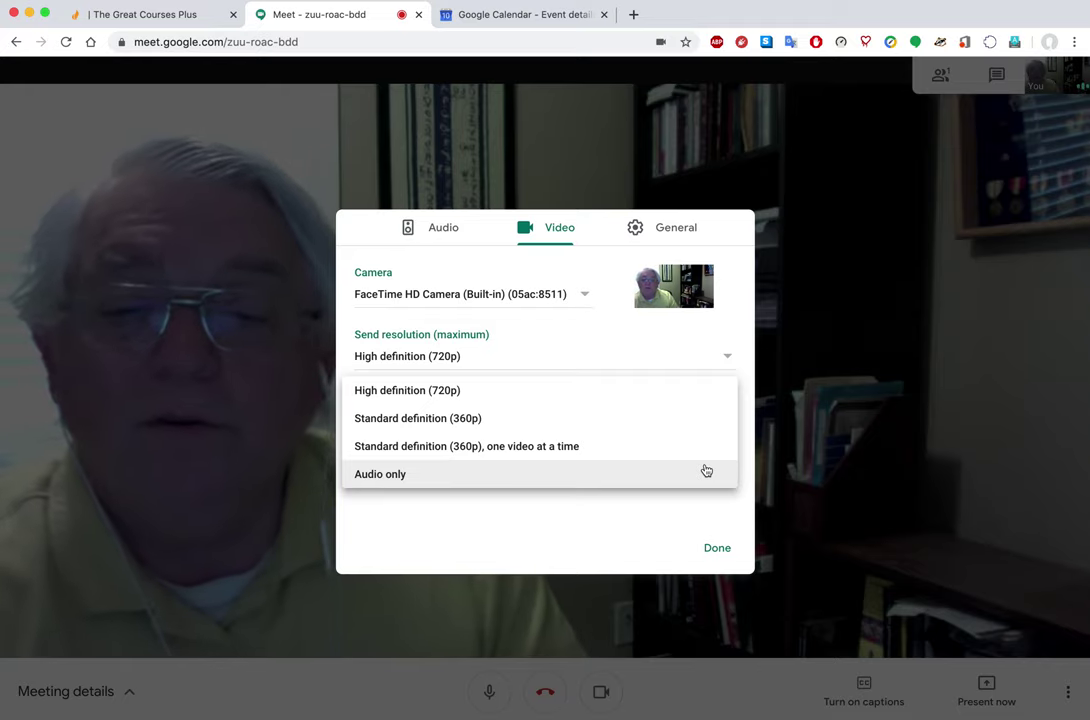
click(658, 392)
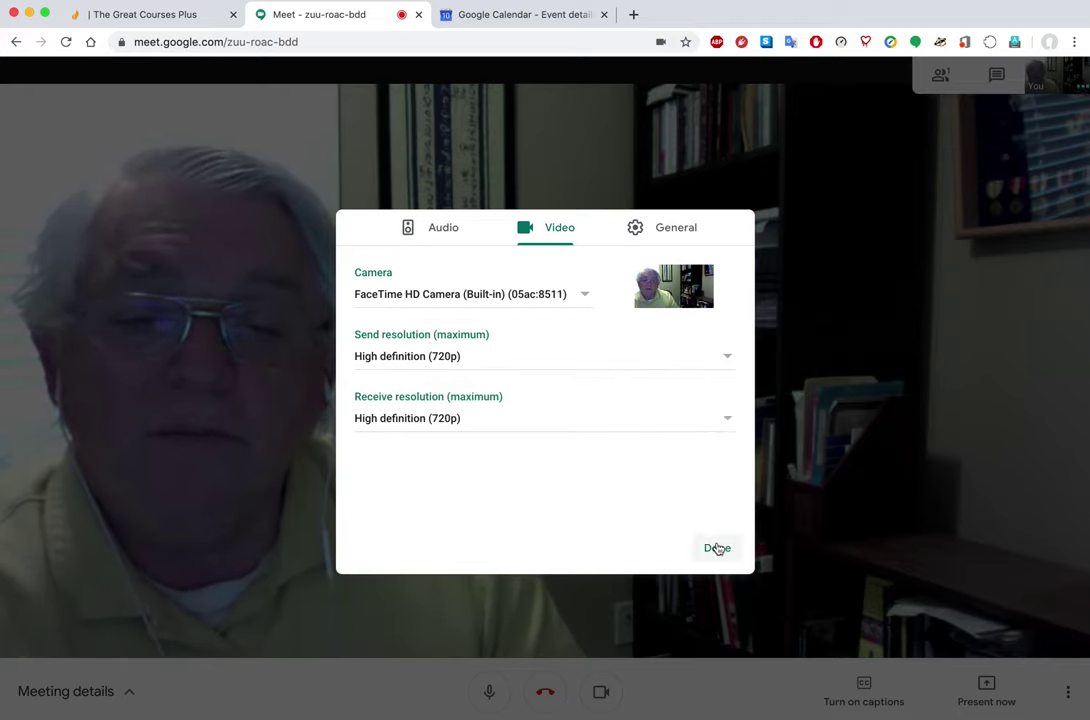